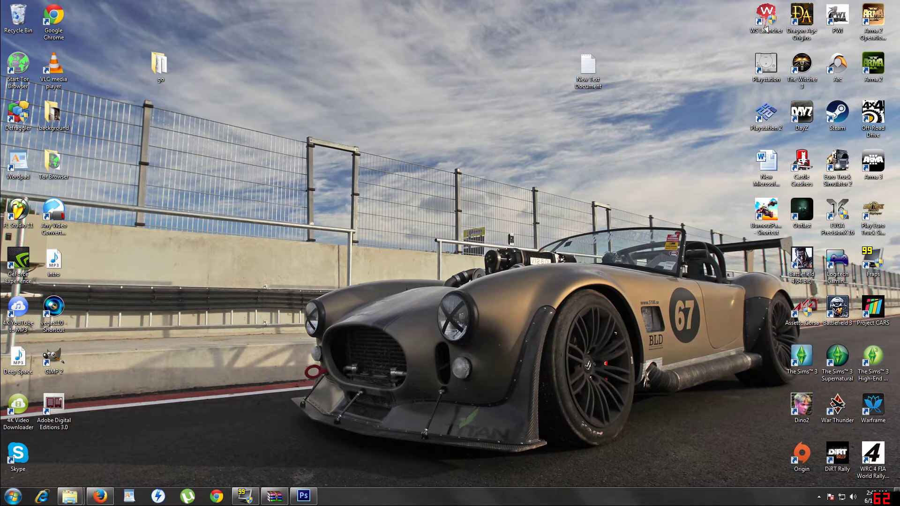
- View the NVIDIA Texture Tools for Adobe Photoshop page and the Project CARS paint template downloads thread in the browser
{"action": "left_click", "coordinate": [100, 497]}
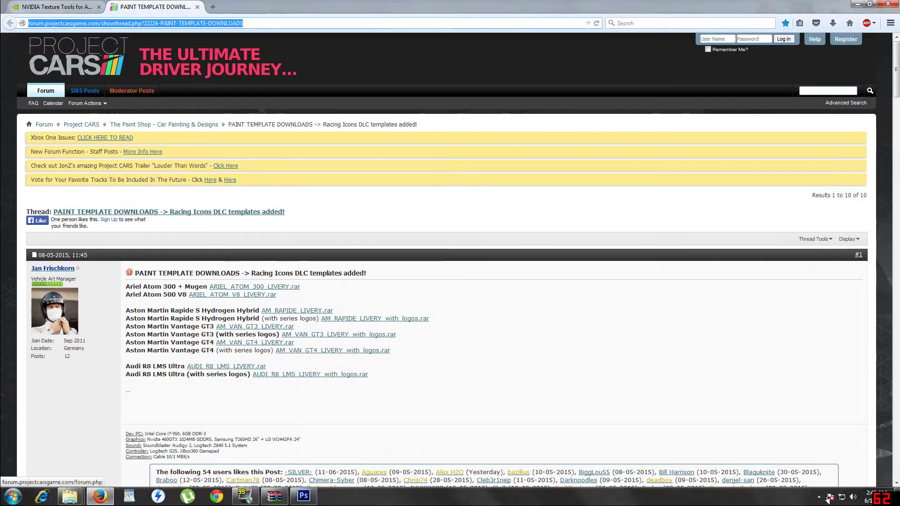
{"action": "left_click", "coordinate": [68, 6]}
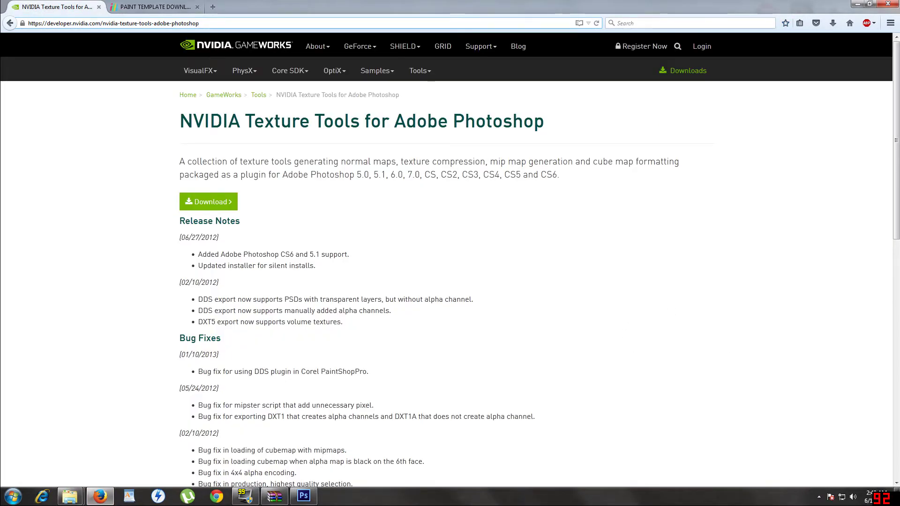
{"action": "key", "text": "ctrl+Tab"}
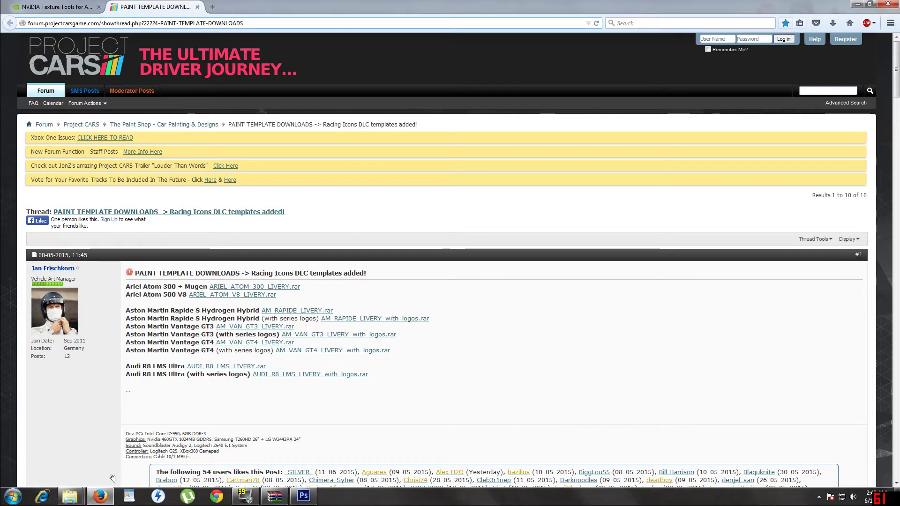
{"action": "left_click", "coordinate": [102, 495]}
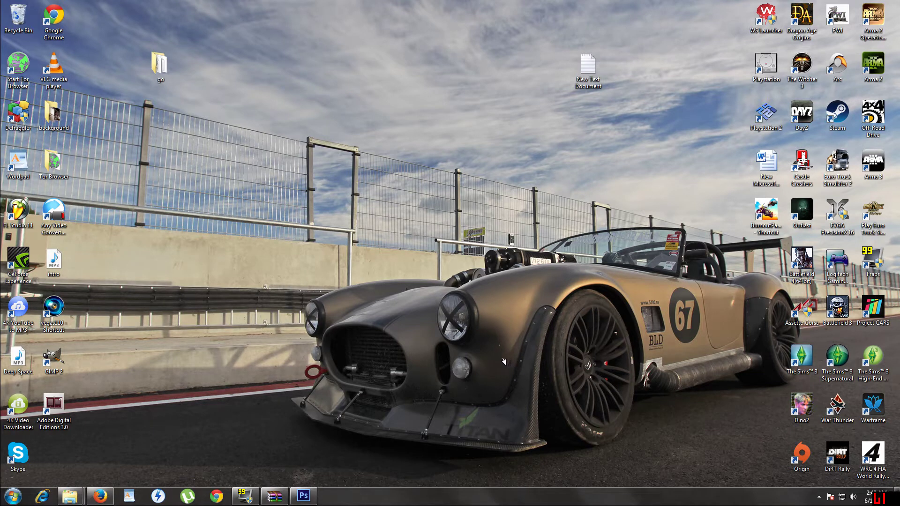
- Open STOCK90_LIVERY_PhotoshopCS.psd from the STOCK90_LIVERY.rar archive in Photoshop
{"action": "right_click", "coordinate": [394, 140]}
{"action": "left_click", "coordinate": [426, 167]}
{"action": "left_click", "coordinate": [274, 496]}
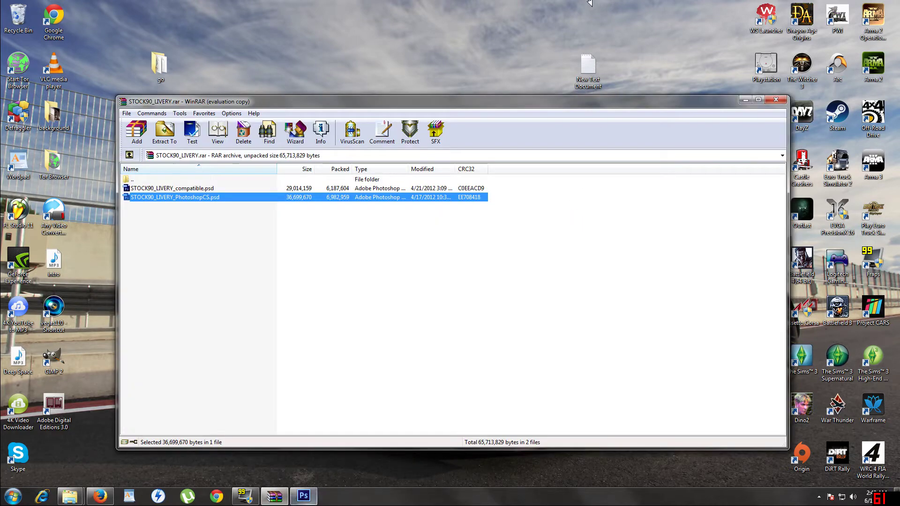
{"action": "key", "text": "alt+Tab"}
{"action": "key", "text": "alt+Tab"}
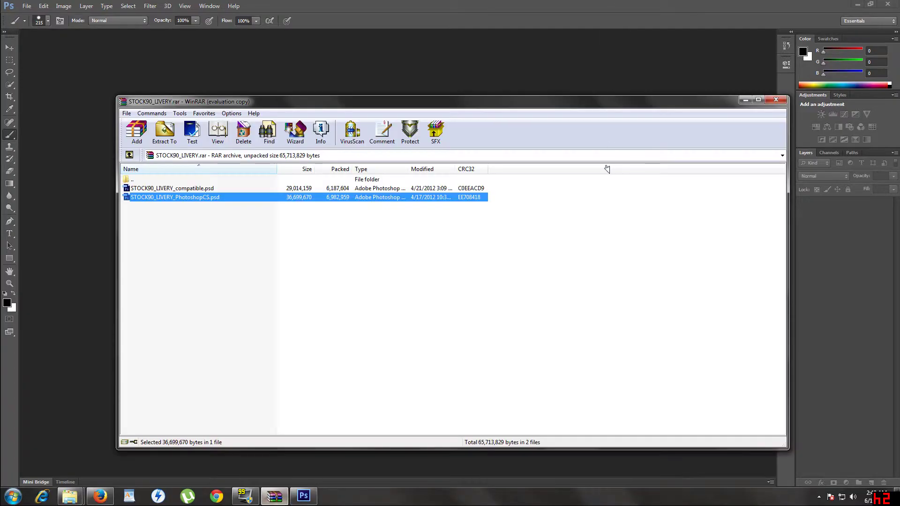
{"action": "left_click_drag", "start_coordinate": [727, 307], "coordinate": [486, 425]}
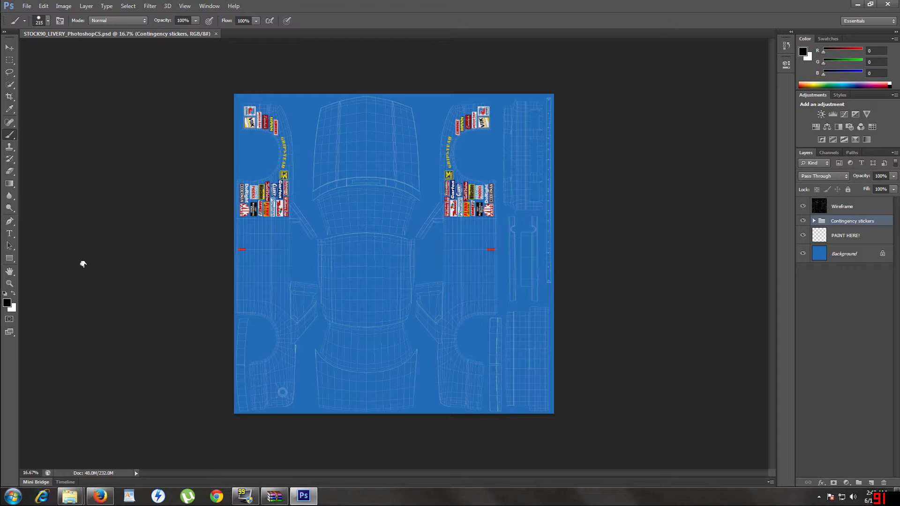
- Paint freehand black brush strokes down the side and centre body panels of the car template on the PAINT HERE! layer
{"action": "key", "text": "alt+bracketleft"}
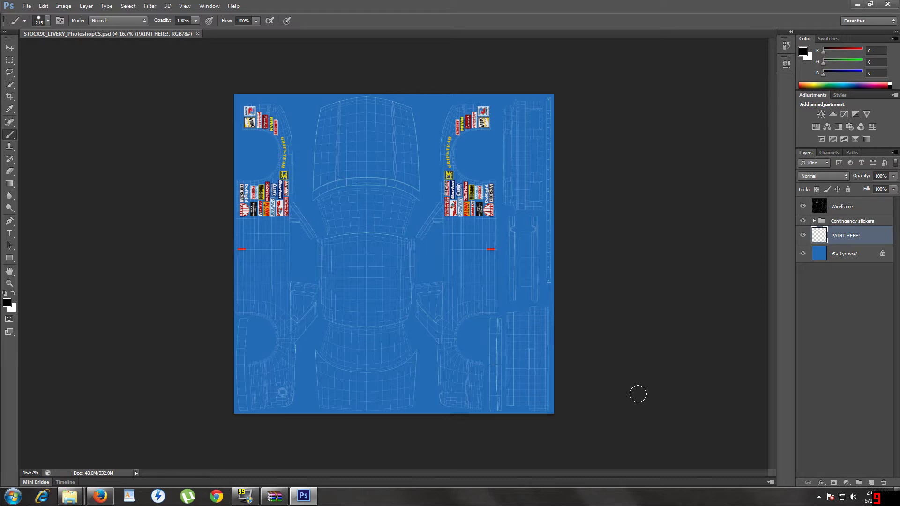
{"action": "mouse_move", "coordinate": [264, 111]}
{"action": "left_mouse_down"}
{"action": "mouse_move", "coordinate": [247, 183]}
{"action": "mouse_move", "coordinate": [252, 217]}
{"action": "mouse_move", "coordinate": [283, 269]}
{"action": "mouse_move", "coordinate": [282, 392]}
{"action": "mouse_move", "coordinate": [269, 390]}
{"action": "mouse_move", "coordinate": [243, 388]}
{"action": "left_mouse_up"}
{"action": "mouse_move", "coordinate": [368, 407]}
{"action": "left_mouse_down"}
{"action": "mouse_move", "coordinate": [364, 388]}
{"action": "mouse_move", "coordinate": [386, 368]}
{"action": "mouse_move", "coordinate": [379, 345]}
{"action": "mouse_move", "coordinate": [388, 283]}
{"action": "mouse_move", "coordinate": [360, 220]}
{"action": "mouse_move", "coordinate": [372, 234]}
{"action": "mouse_move", "coordinate": [383, 198]}
{"action": "mouse_move", "coordinate": [368, 129]}
{"action": "left_mouse_up"}
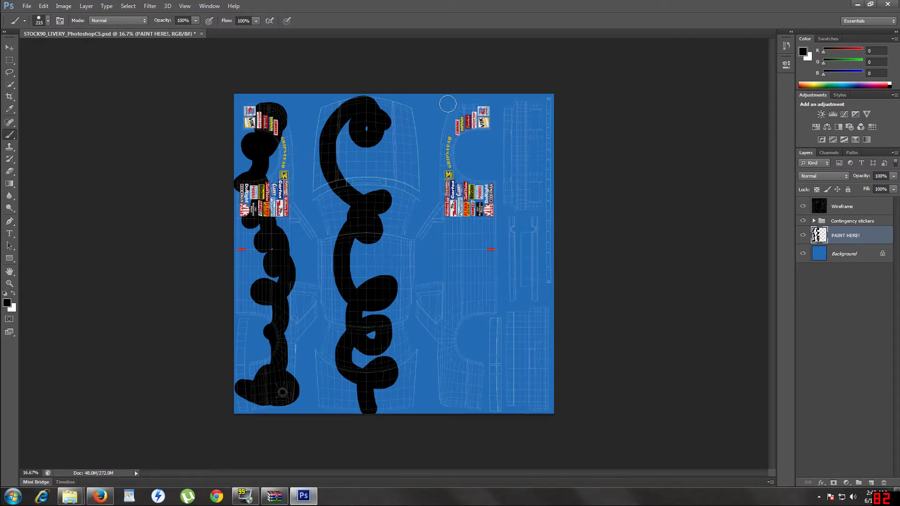
{"action": "left_click_drag", "start_coordinate": [461, 110], "coordinate": [452, 400]}
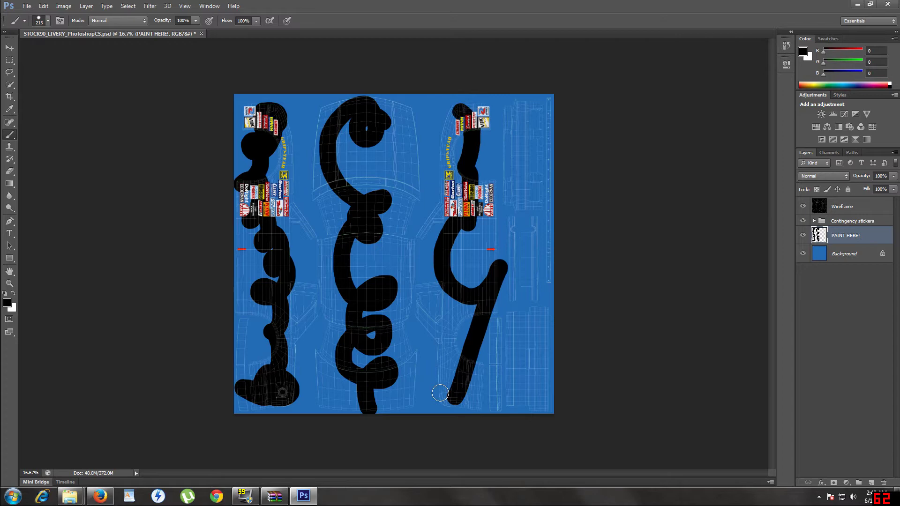
{"action": "left_click_drag", "start_coordinate": [453, 118], "coordinate": [456, 145]}
- Save a copy as STOCK90_LIVERY_PhotoshopCS.dds in the Pictures library, using D3D/DDS format with DXT1 no alpha and generated MIP maps
{"action": "key", "text": "alt"}
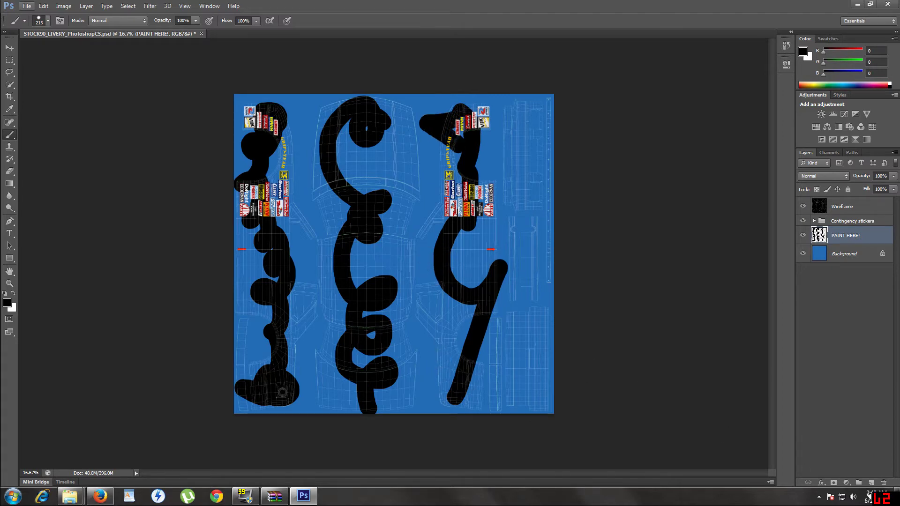
{"action": "left_click", "coordinate": [27, 6]}
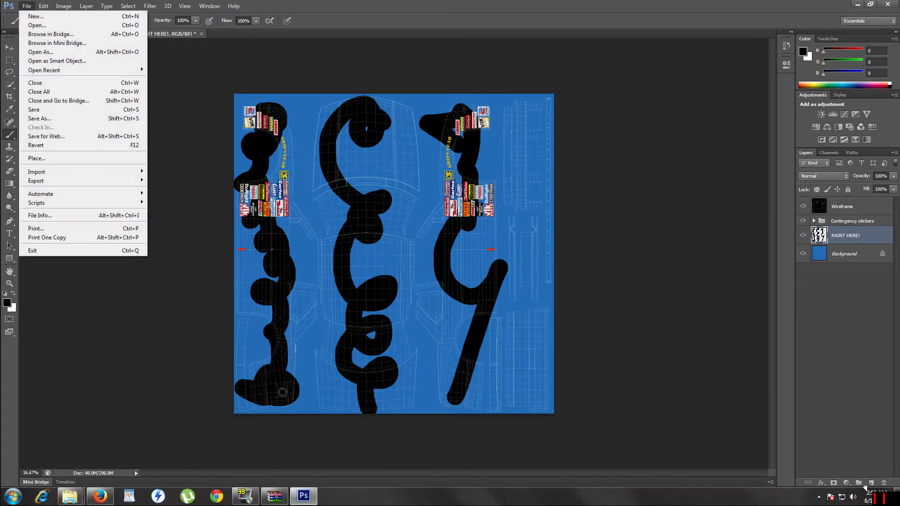
{"action": "left_click", "coordinate": [47, 119]}
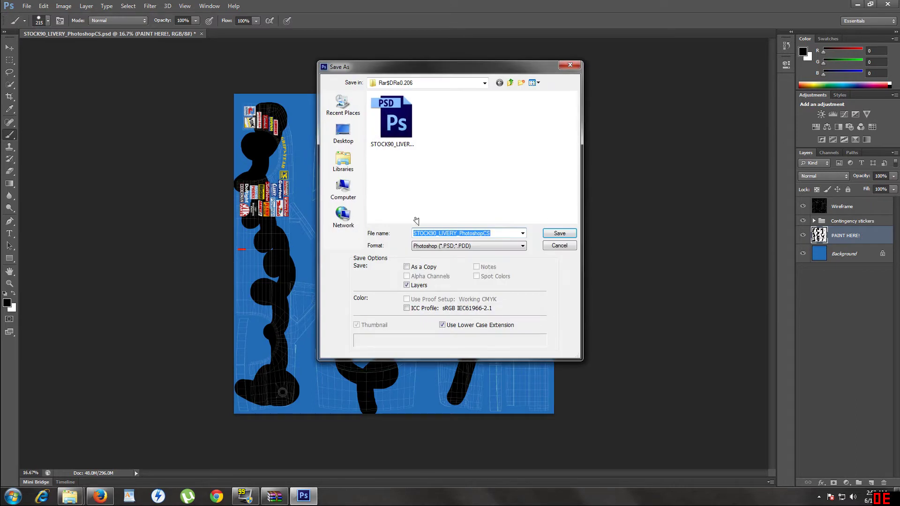
{"action": "left_click", "coordinate": [444, 247]}
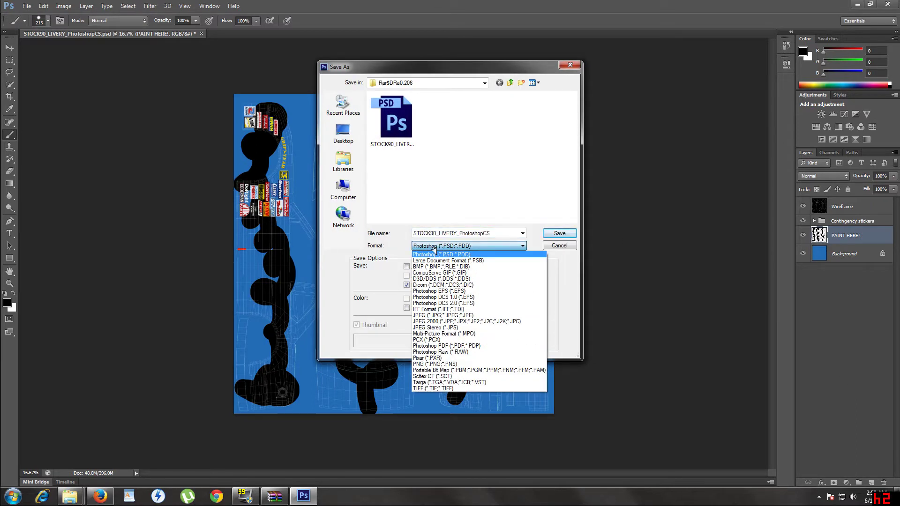
{"action": "key", "text": "d"}
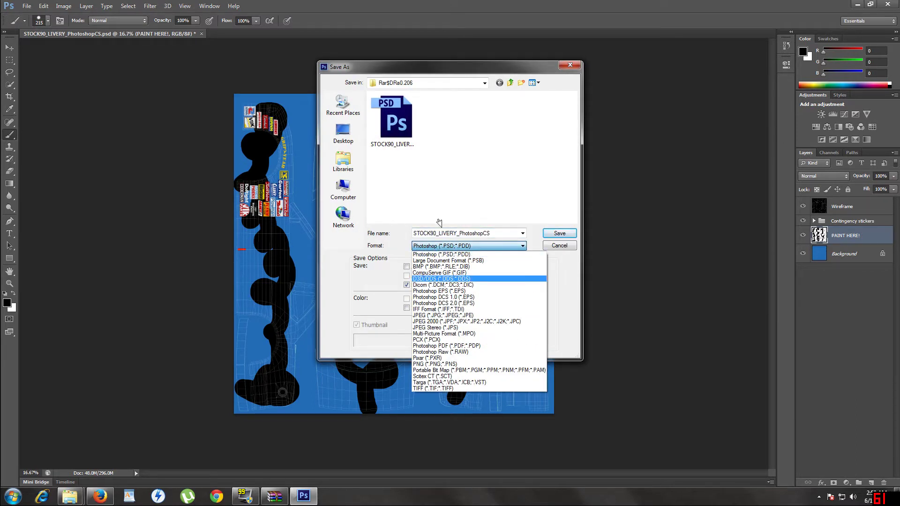
{"action": "key", "text": "Return"}
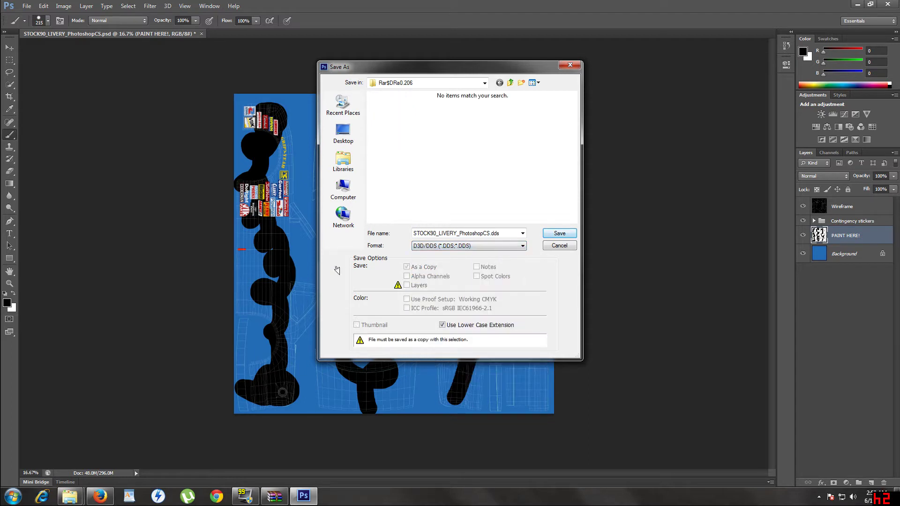
{"action": "left_click", "coordinate": [343, 162]}
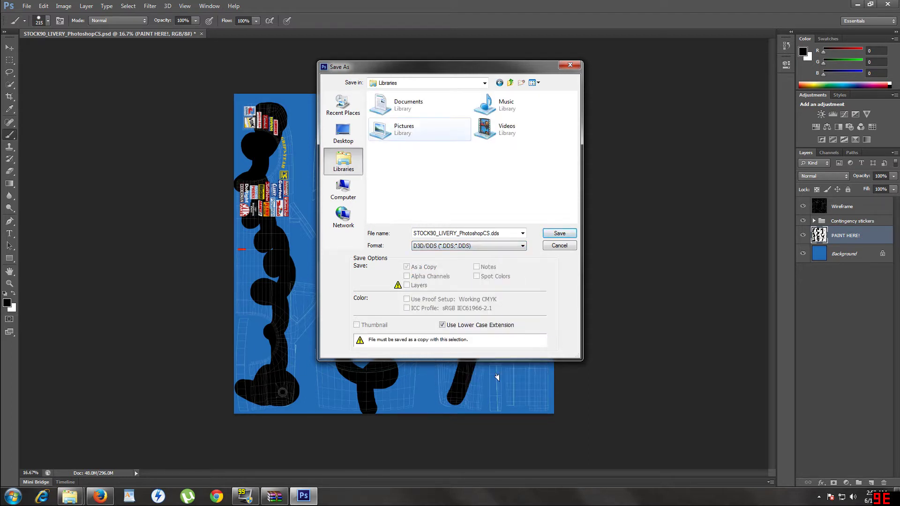
{"action": "key", "text": "Return"}
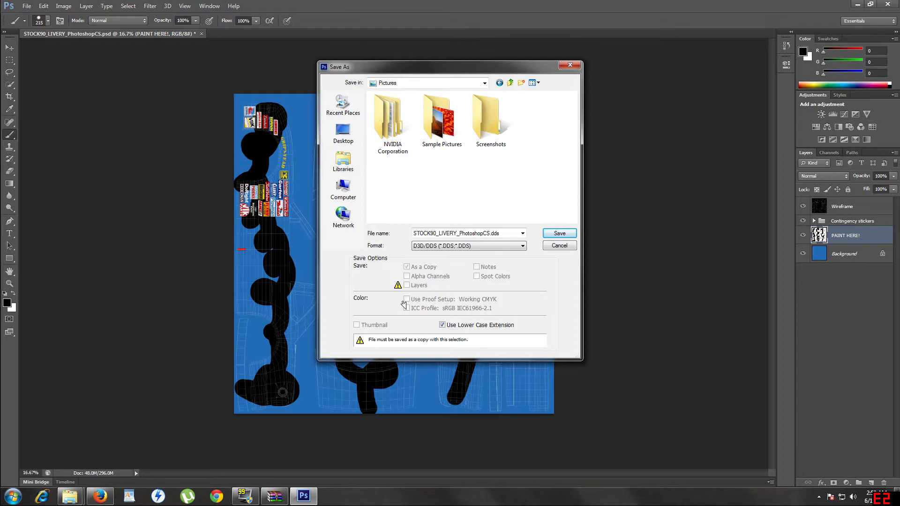
{"action": "key", "text": "Return"}
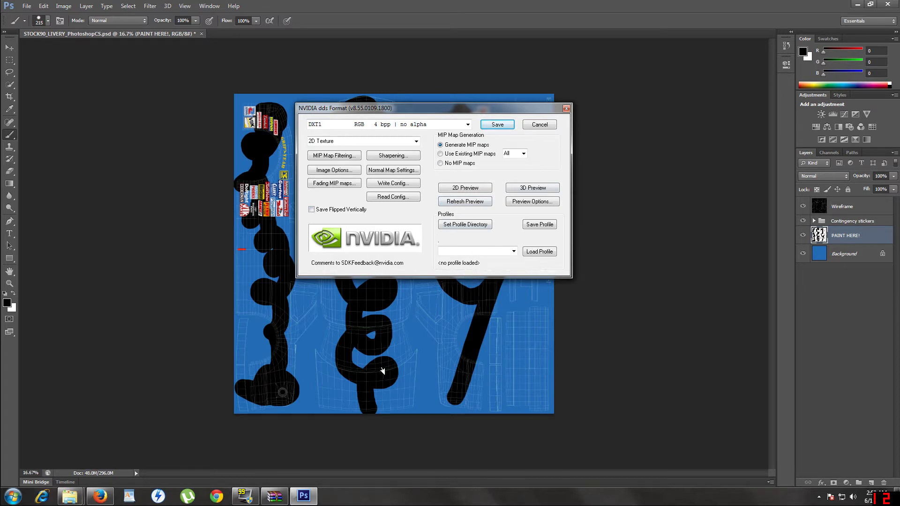
{"action": "key", "text": "Return"}
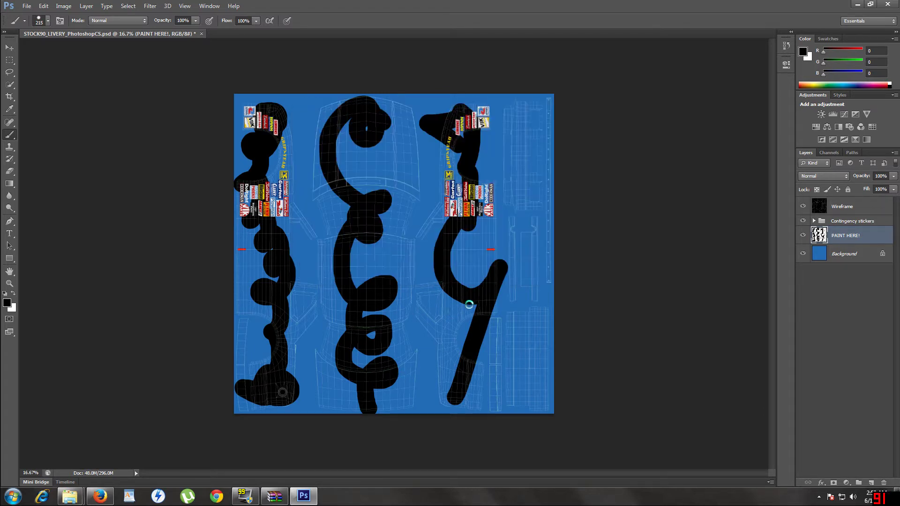
- Switch to Windows Explorer and open the Steam folder inside Program Files (x86) on drive C
{"action": "mouse_move", "coordinate": [70, 496]}
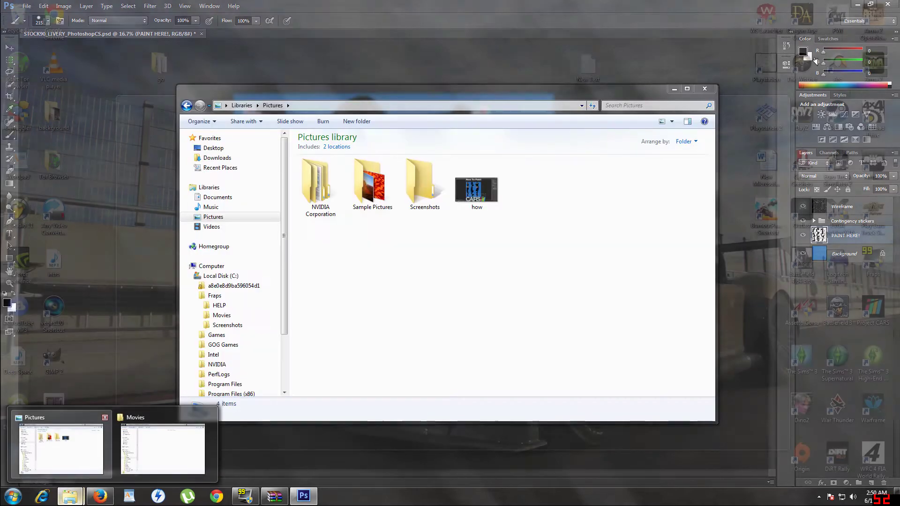
{"action": "left_click", "coordinate": [61, 448]}
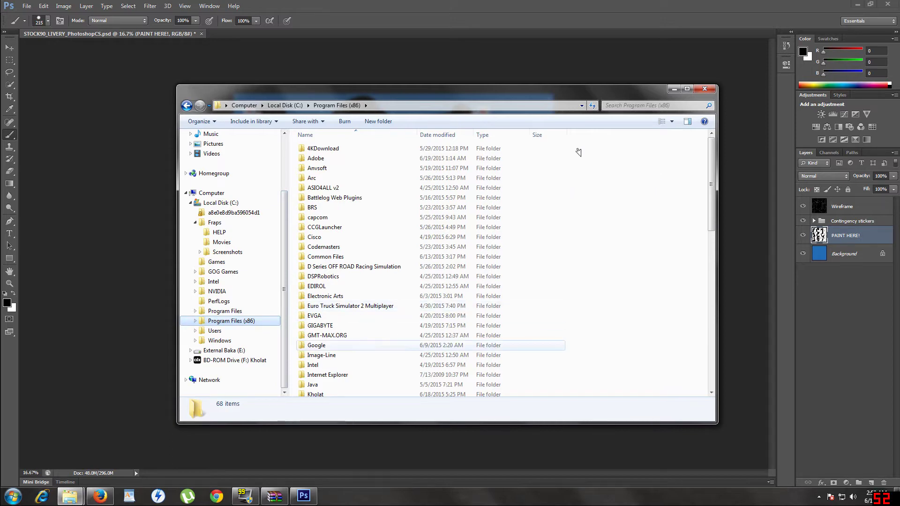
{"action": "left_click", "coordinate": [326, 297]}
{"action": "scroll", "coordinate": [326, 296], "scroll_direction": "down", "scroll_amount": 5}
{"action": "scroll", "coordinate": [326, 295], "scroll_direction": "down", "scroll_amount": 8}
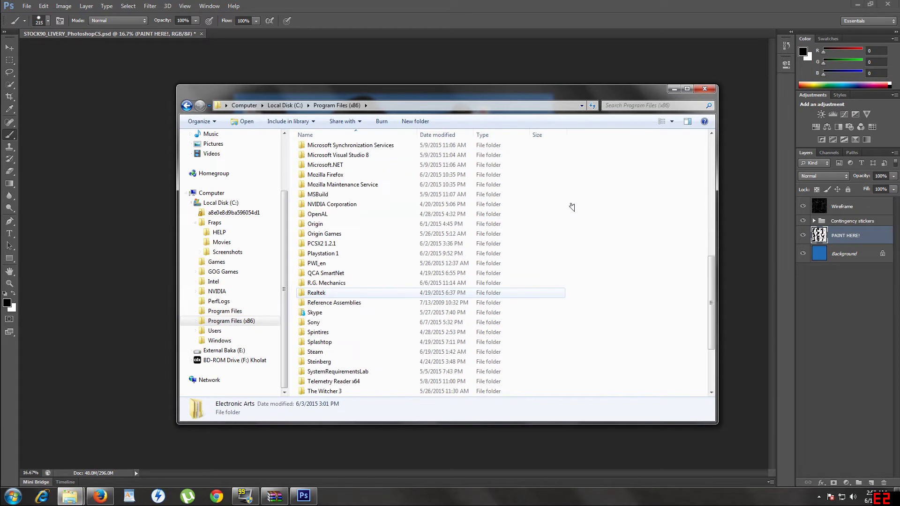
{"action": "double_click", "coordinate": [312, 296]}
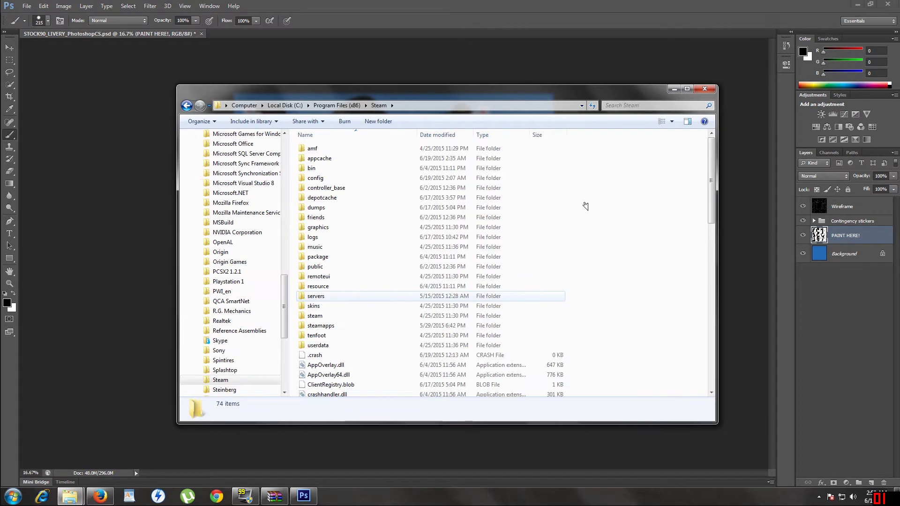
- Open the pCars game folder under steamapps\common
{"action": "type", "text": "steamapps"}
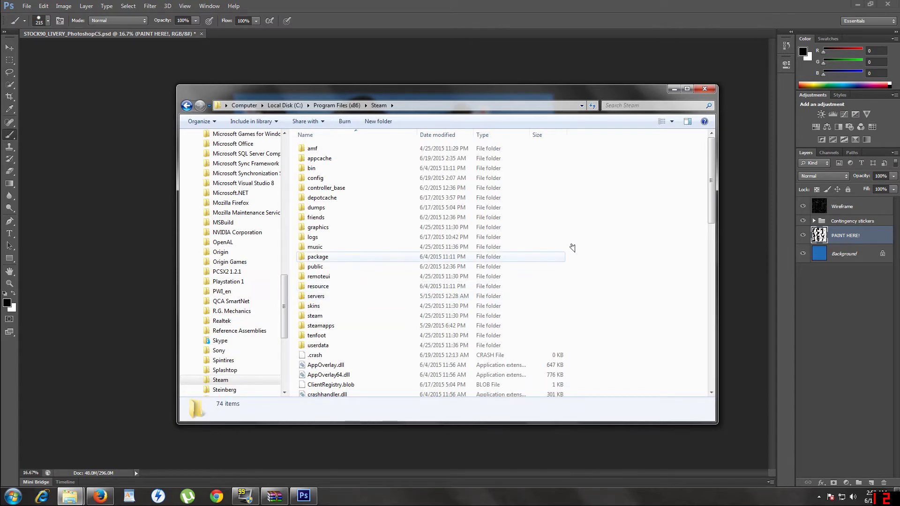
{"action": "key", "text": "Return"}
{"action": "type", "text": "common"}
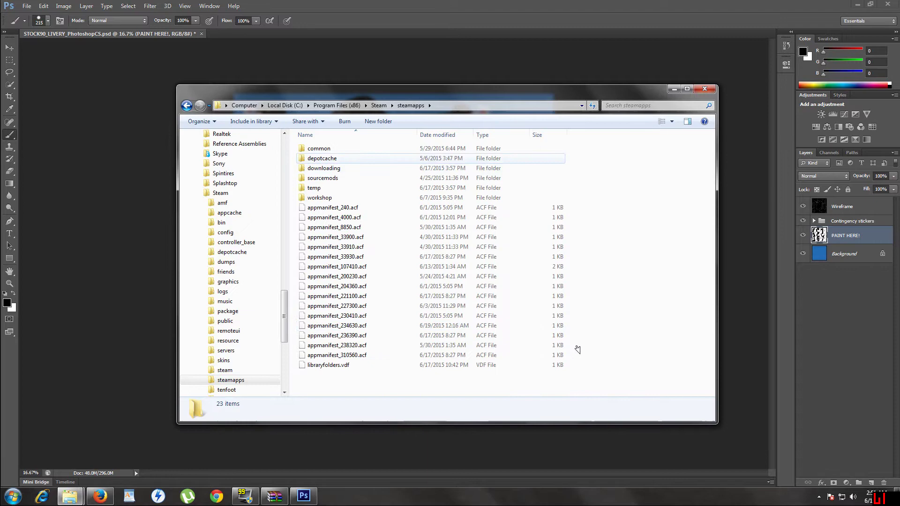
{"action": "key", "text": "Return"}
{"action": "type", "text": "pcars"}
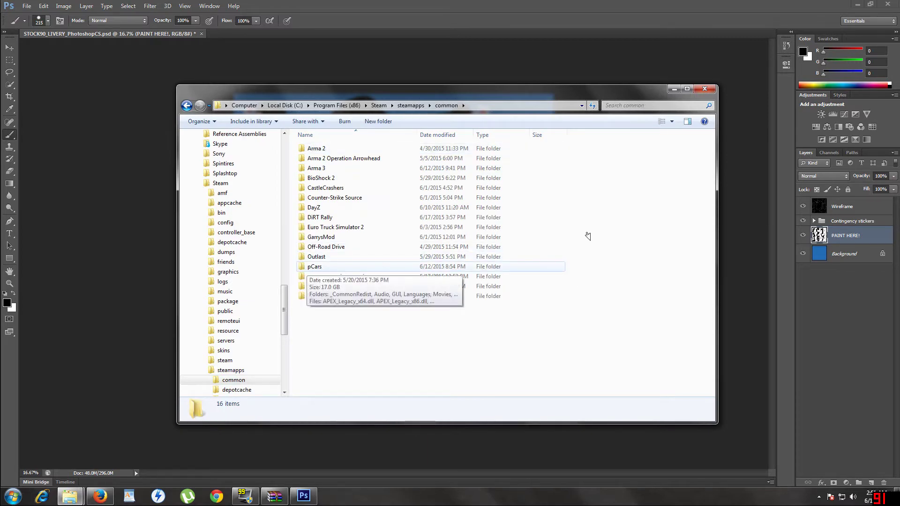
{"action": "key", "text": "Return"}
{"action": "type", "text": "pakfiles.x64"}
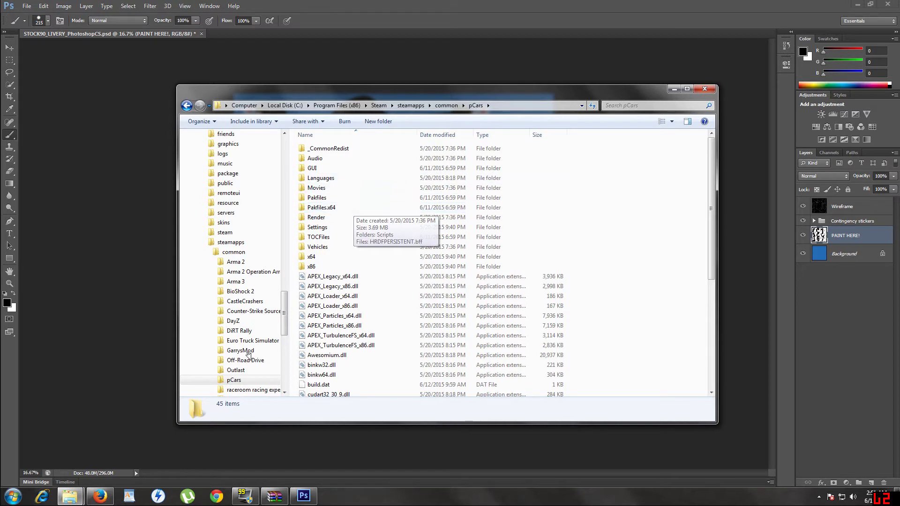
{"action": "type", "text": "g"}
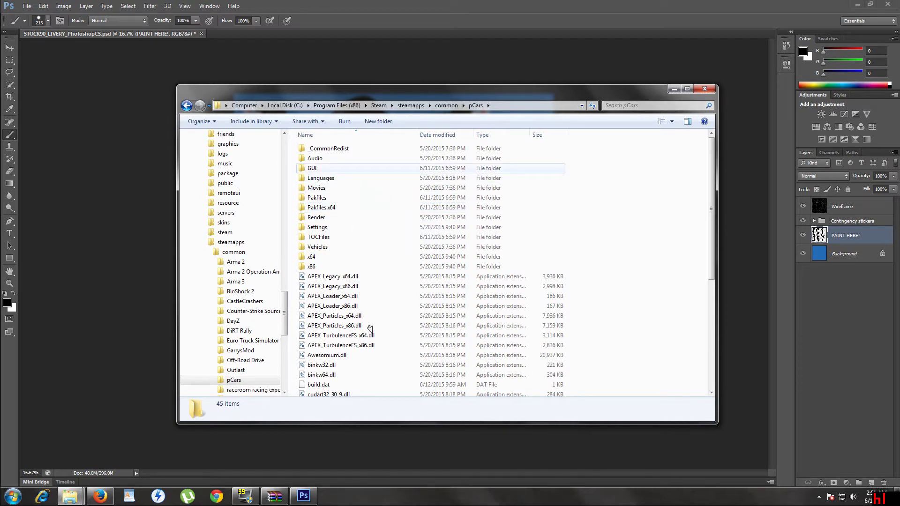
- Search the pCars folder for "livery" and open the file location of the most recently modified STOCK90_LIVERY_PLAYER.dds
{"action": "key", "text": "ctrl+e"}
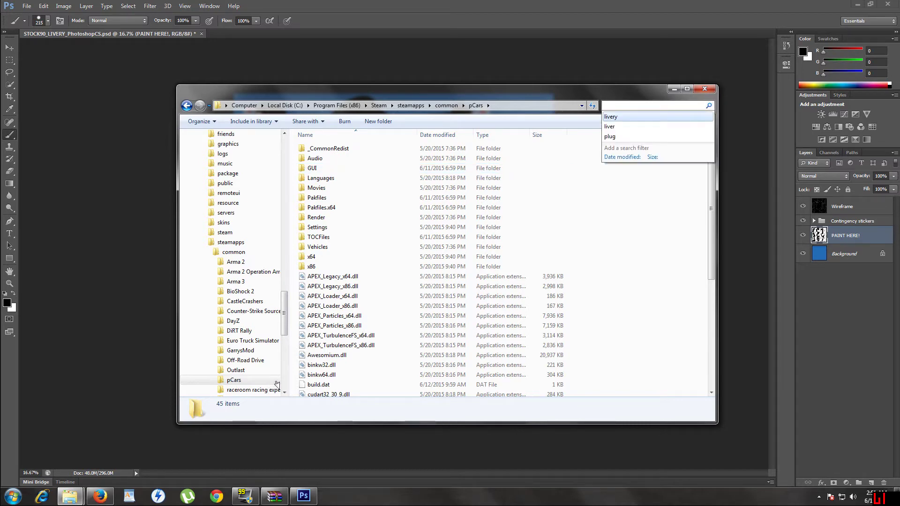
{"action": "type", "text": "livery"}
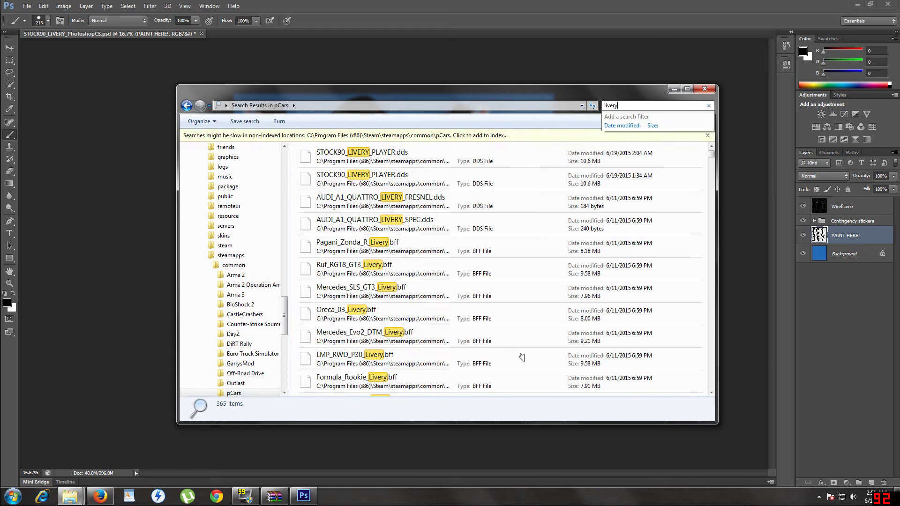
{"action": "key", "text": "Tab"}
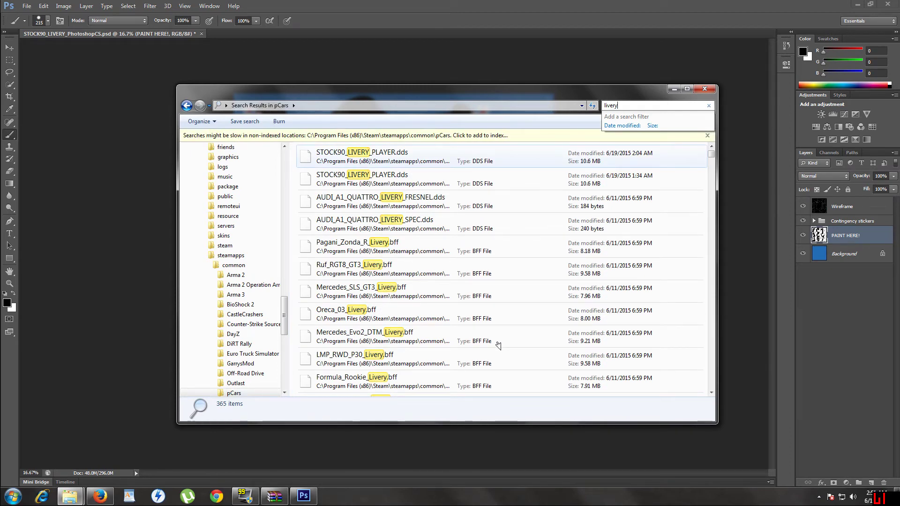
{"action": "key", "text": "Tab"}
{"action": "key", "text": "Menu"}
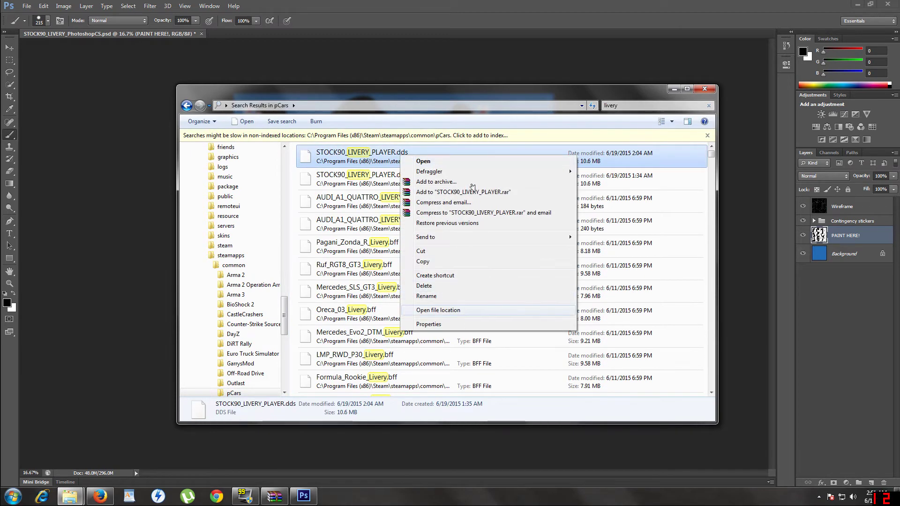
{"action": "key", "text": "Return"}
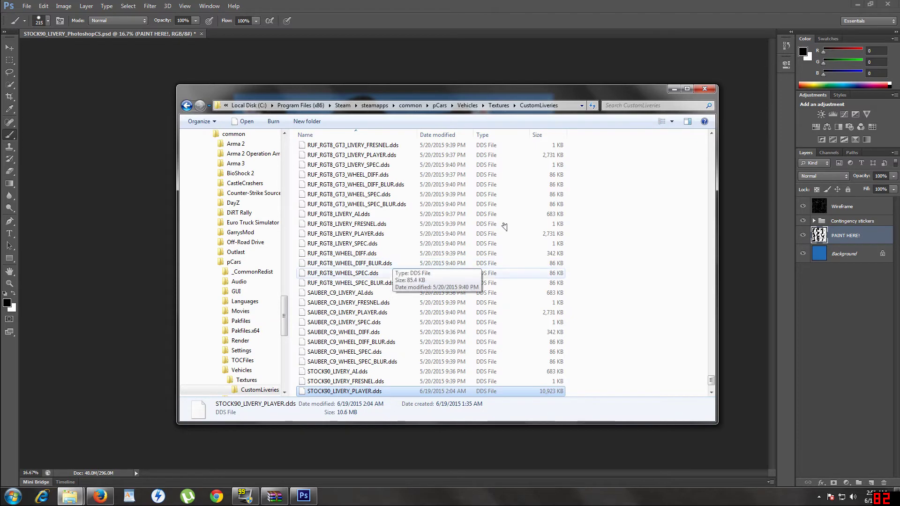
{"action": "scroll", "coordinate": [365, 200], "scroll_direction": "down", "scroll_amount": 2}
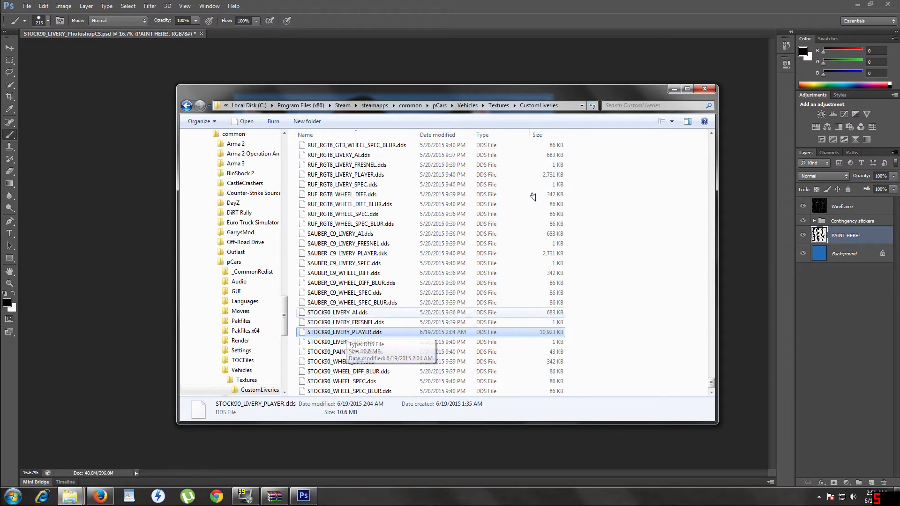
- Copy the name STOCK90_LIVERY_PLAYER from the existing player livery file in the CustomLiveries folder, leaving that file's name as it is
{"action": "left_click", "coordinate": [533, 253]}
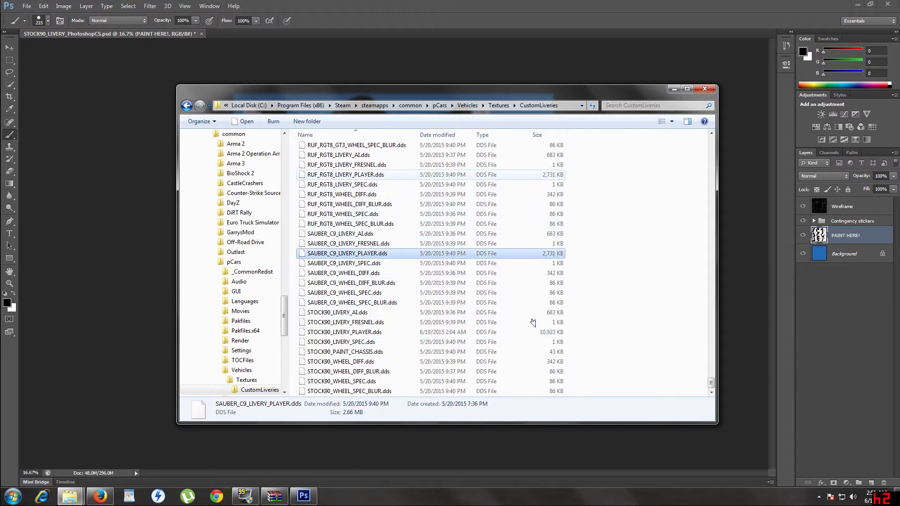
{"action": "left_click", "coordinate": [531, 175]}
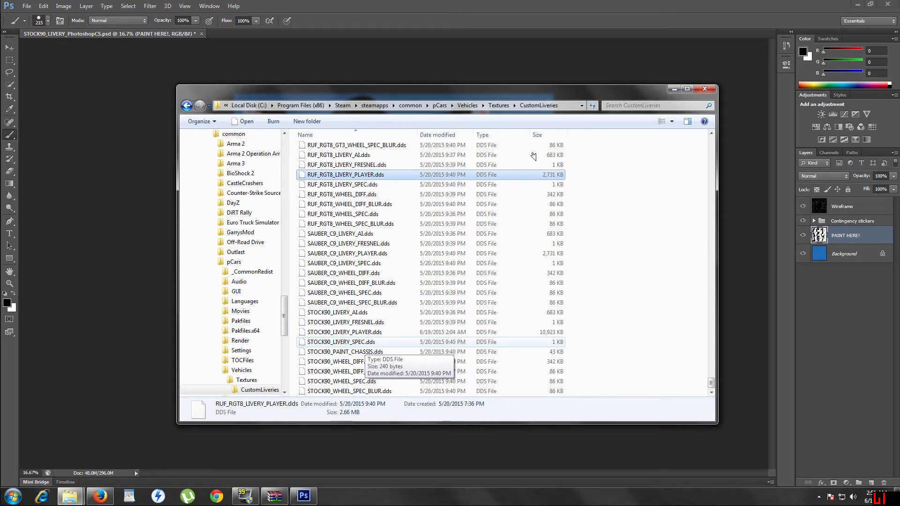
{"action": "left_click", "coordinate": [365, 333]}
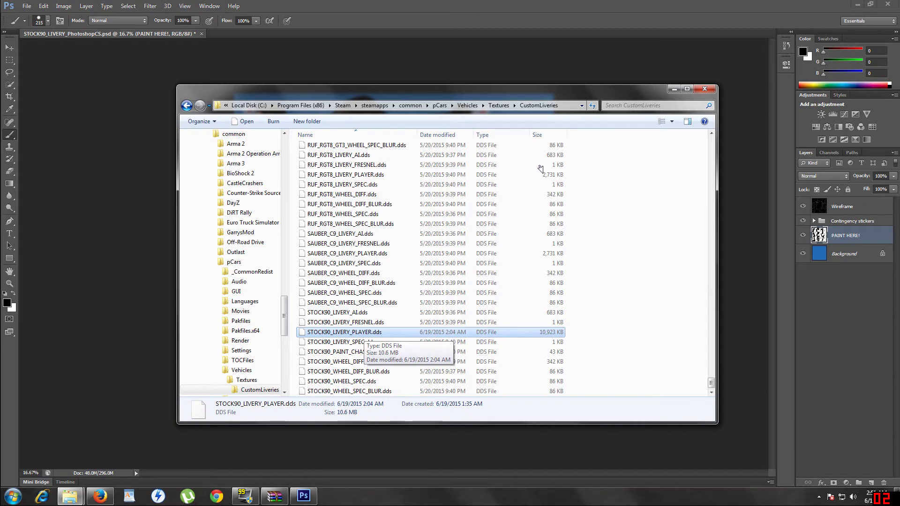
{"action": "right_click", "coordinate": [541, 168]}
{"action": "key", "text": "m"}
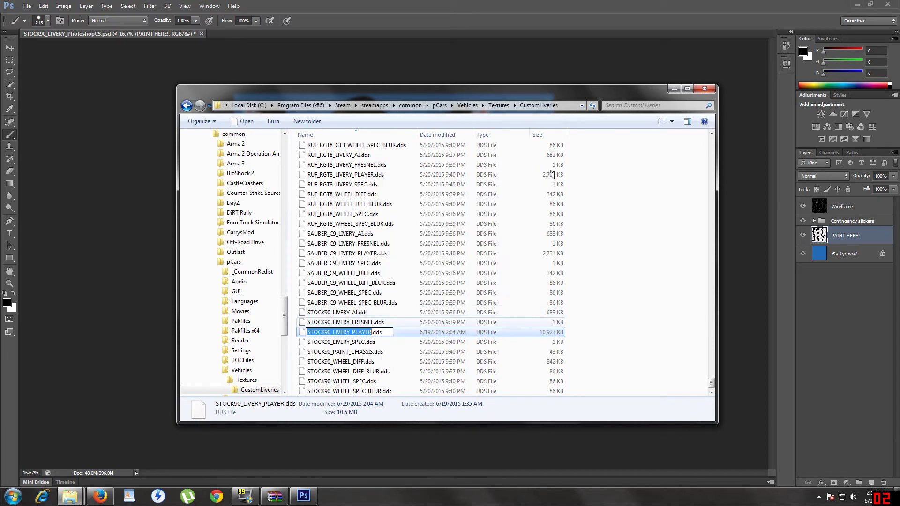
{"action": "right_click", "coordinate": [347, 331]}
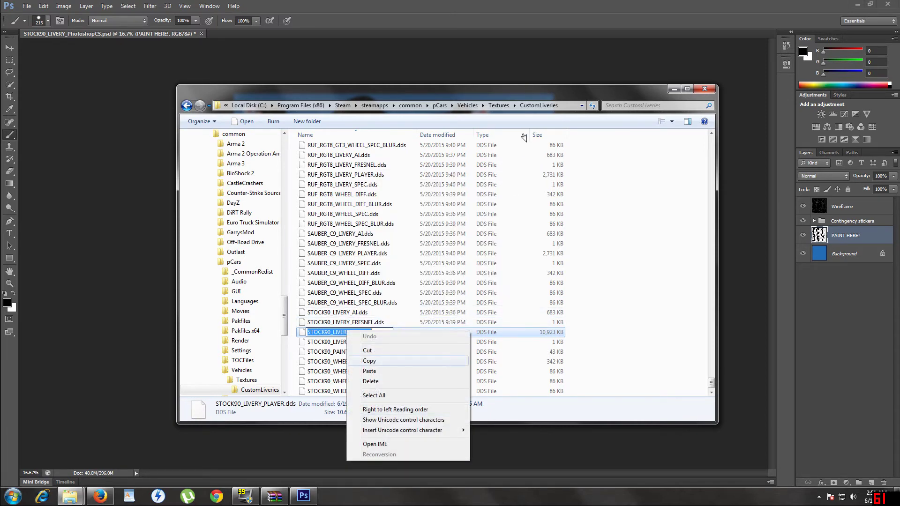
{"action": "key", "text": "Return"}
{"action": "key", "text": "Return"}
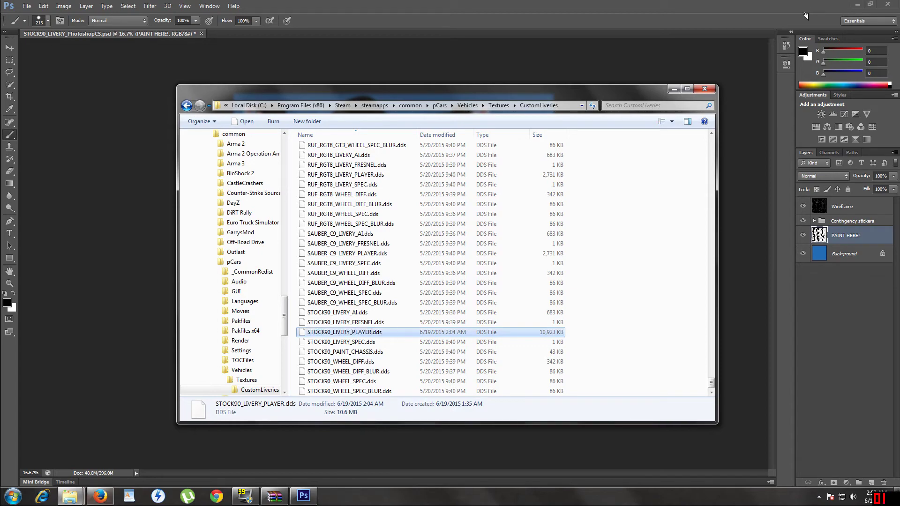
- Rename STOCK90_LIVERY_PhotoshopCS.dds in the Pictures library to STOCK90_LIVERY_PLAYER.dds, using the copied name
{"action": "mouse_move", "coordinate": [70, 496]}
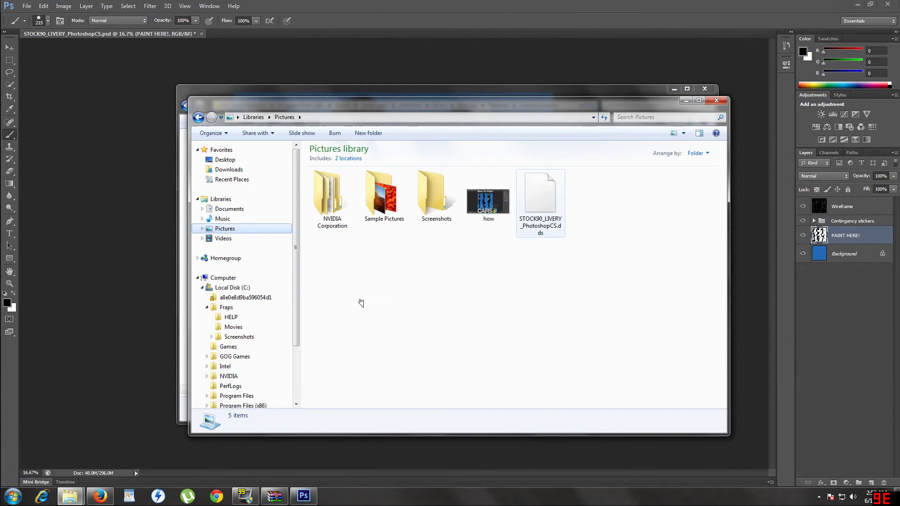
{"action": "right_click", "coordinate": [539, 198]}
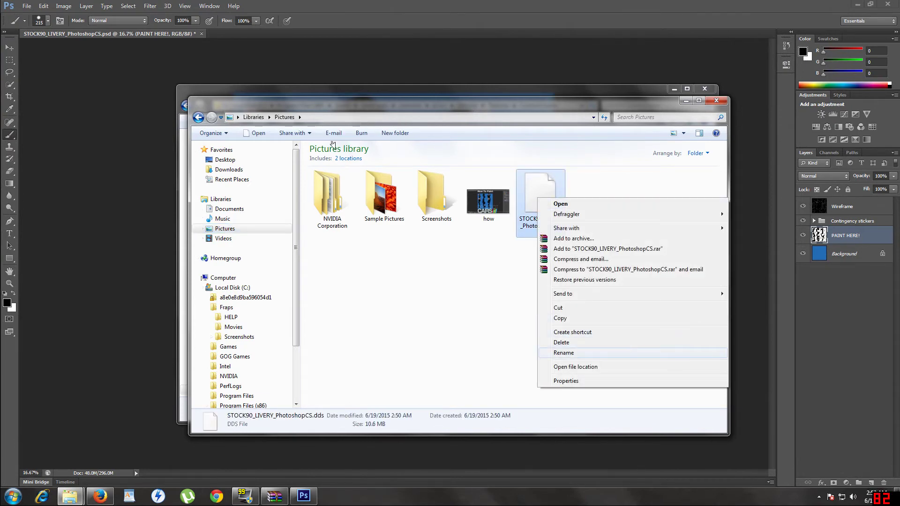
{"action": "key", "text": "Return"}
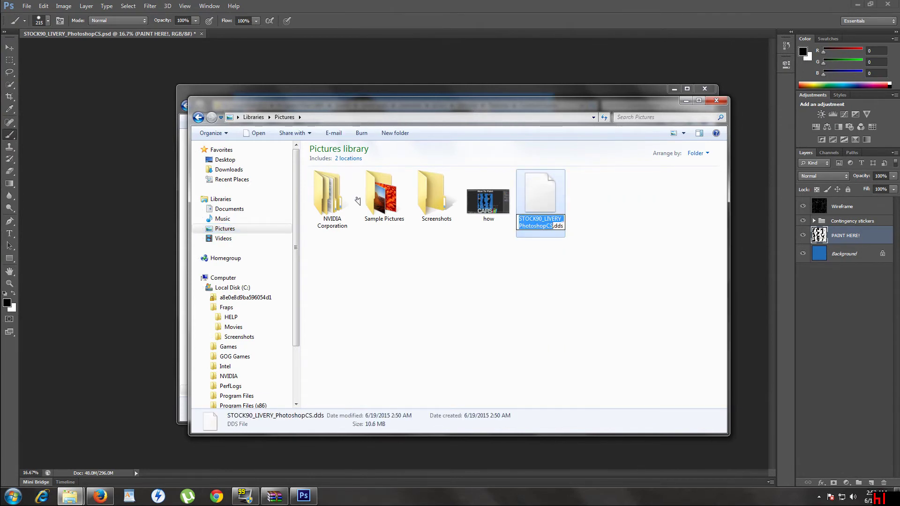
{"action": "key", "text": "BackSpace"}
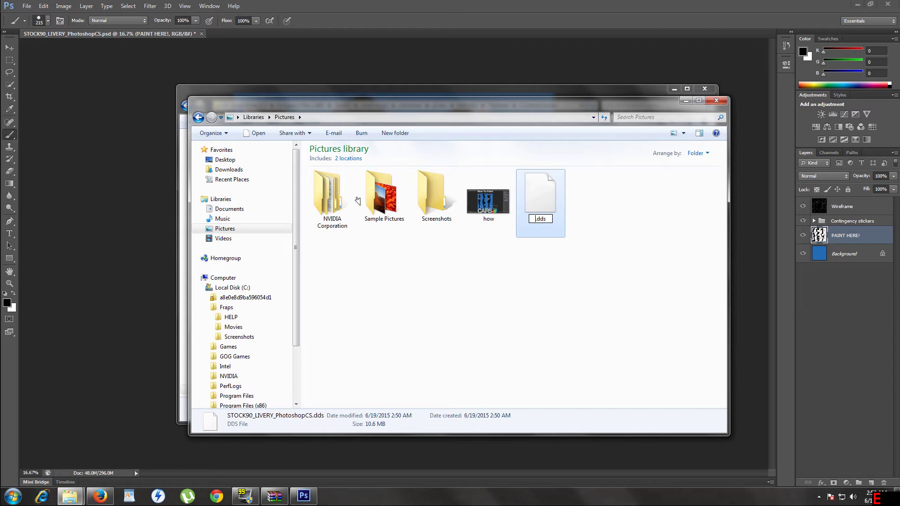
{"action": "key", "text": "ctrl+v"}
{"action": "left_click", "coordinate": [302, 298]}
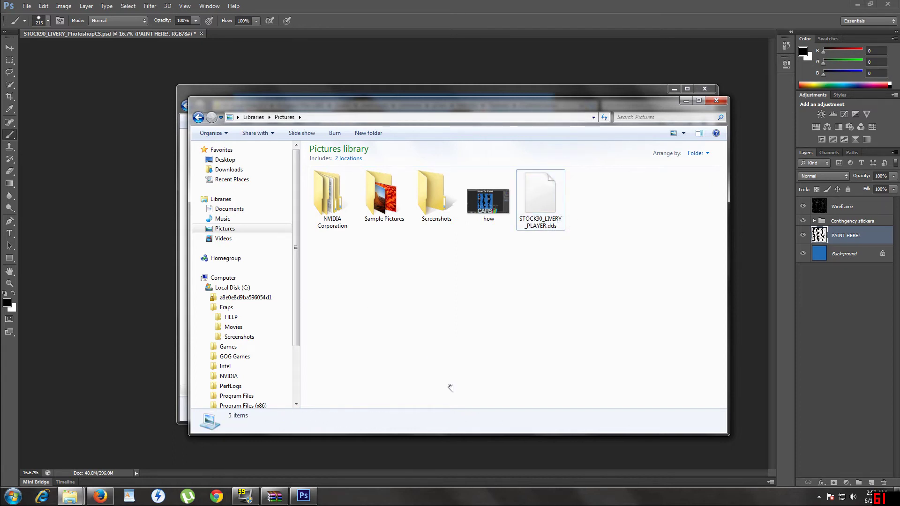
- Move STOCK90_LIVERY_PLAYER.dds from the Pictures library into the CustomLiveries folder, replacing the existing file of the same name
{"action": "left_click_drag", "start_coordinate": [481, 110], "coordinate": [116, 241]}
{"action": "left_click_drag", "start_coordinate": [176, 328], "coordinate": [639, 252]}
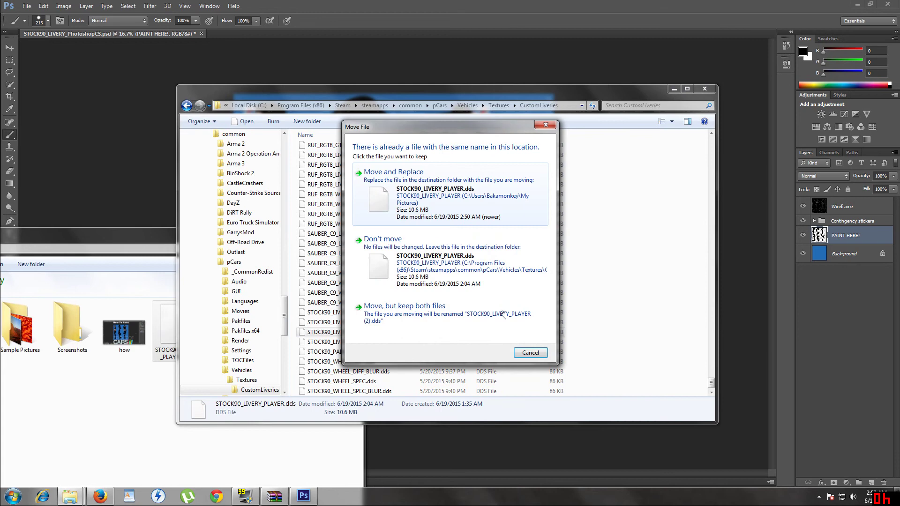
{"action": "left_click", "coordinate": [474, 196]}
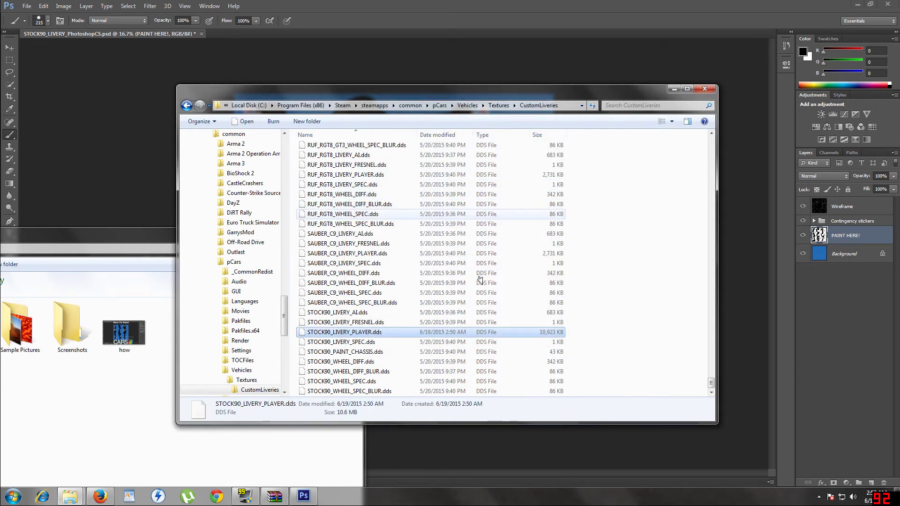
- Close the Pictures and CustomLiveries folder windows, Photoshop and the STOCK90_LIVERY.rar archive window
{"action": "key", "text": "alt+Tab"}
{"action": "left_click", "coordinate": [352, 231]}
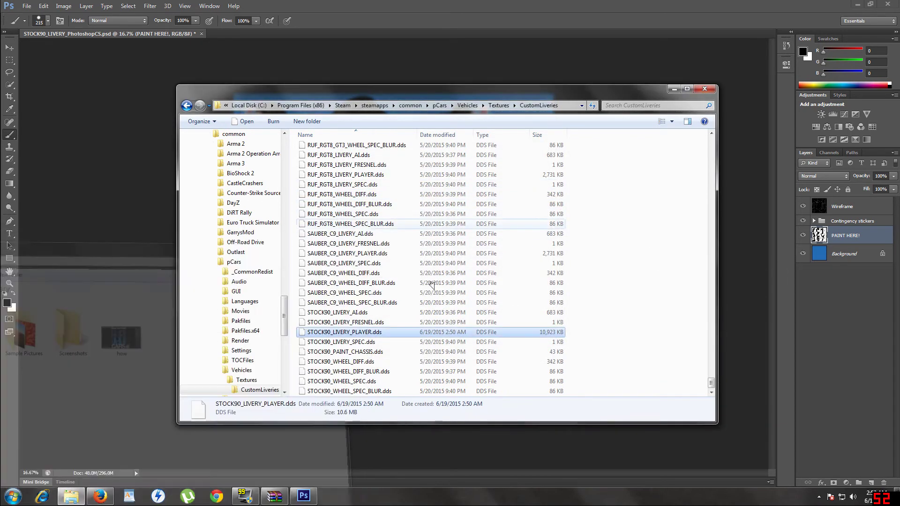
{"action": "left_click", "coordinate": [705, 89]}
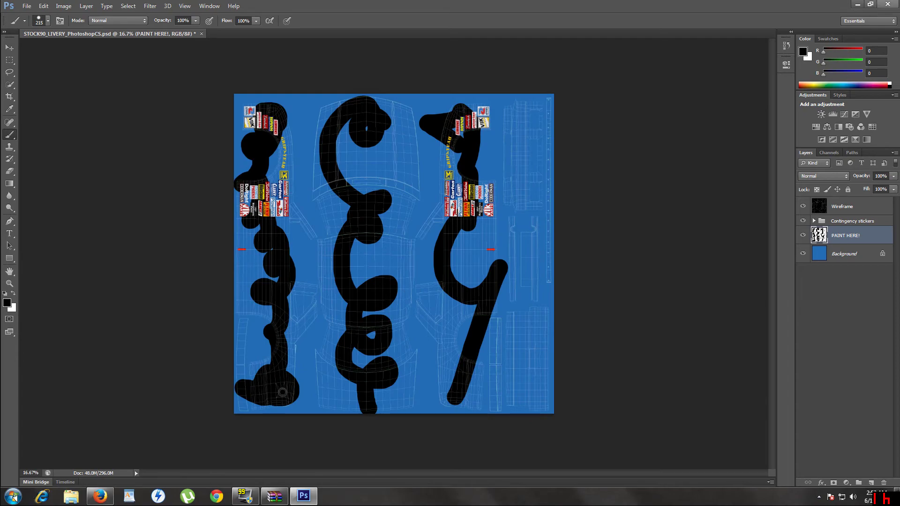
{"action": "left_click", "coordinate": [888, 4]}
{"action": "key", "text": "Return"}
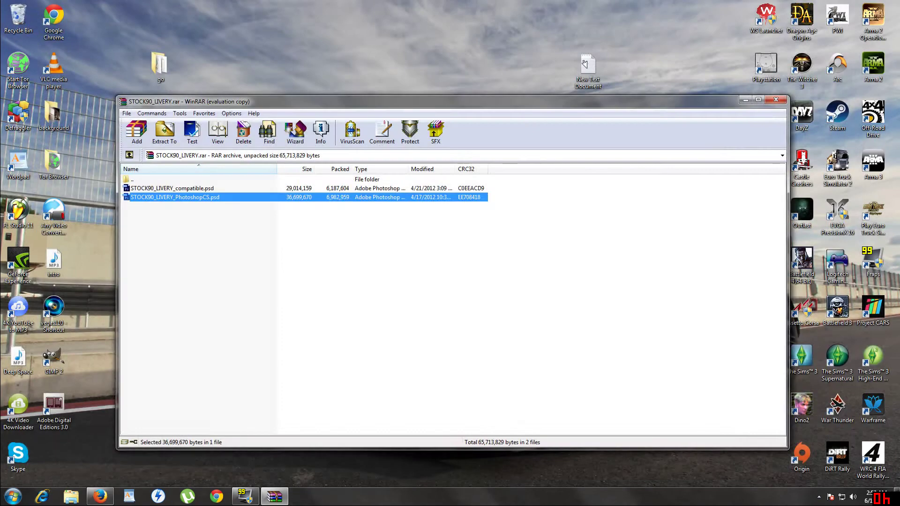
{"action": "key", "text": "alt+F4"}
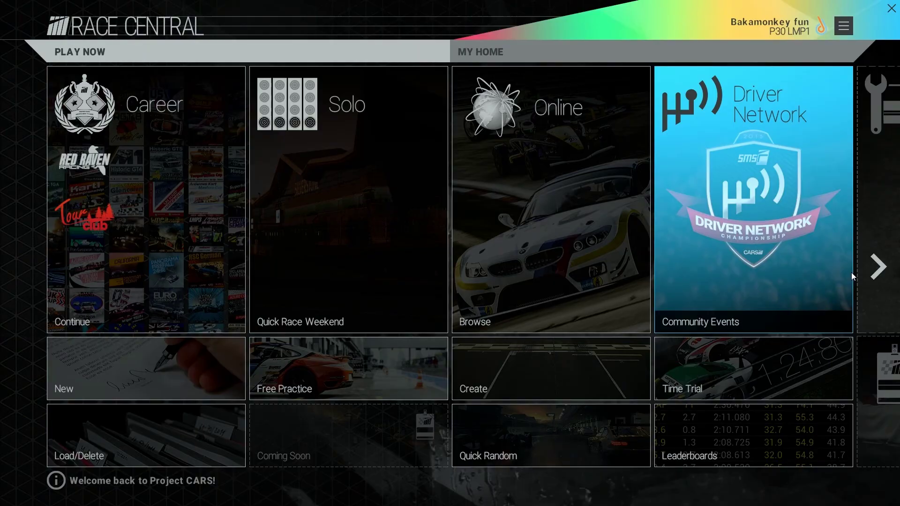
- Switch to Project CARS and select the Caper Monterey Stockcar with Custom Livery in My Garage
{"action": "left_click", "coordinate": [875, 267]}
{"action": "left_click", "coordinate": [162, 196]}
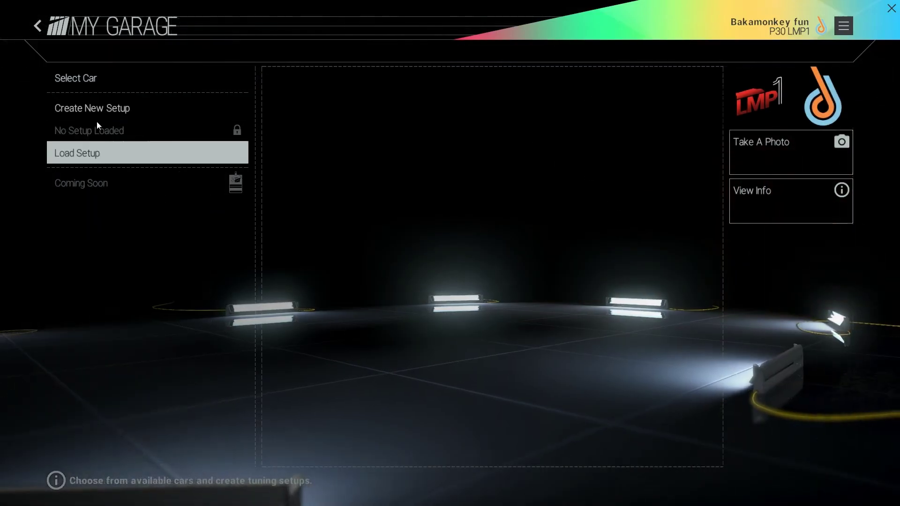
{"action": "left_click", "coordinate": [77, 80]}
{"action": "left_click", "coordinate": [92, 116]}
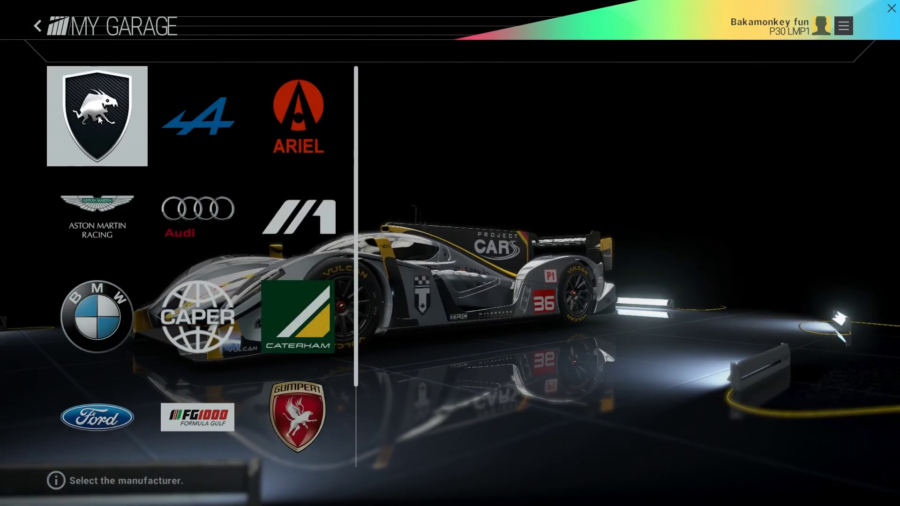
{"action": "left_click", "coordinate": [202, 311]}
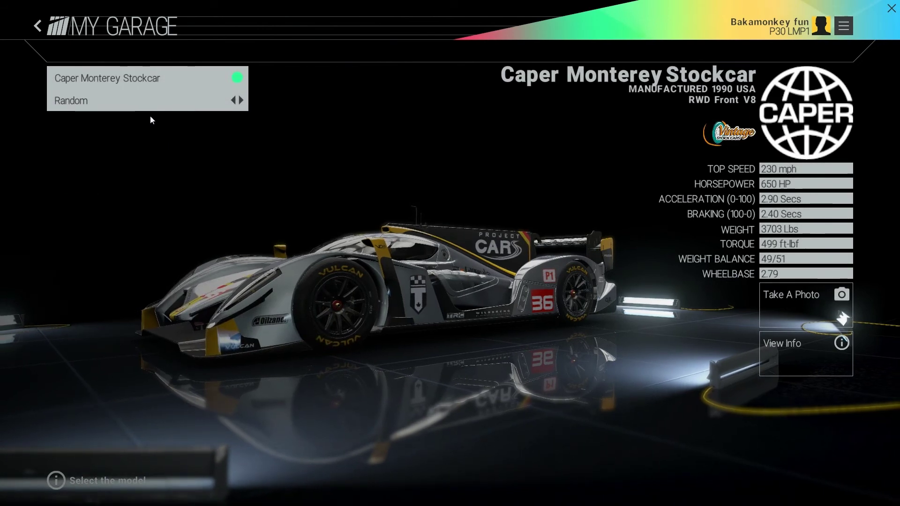
{"action": "left_click", "coordinate": [233, 100]}
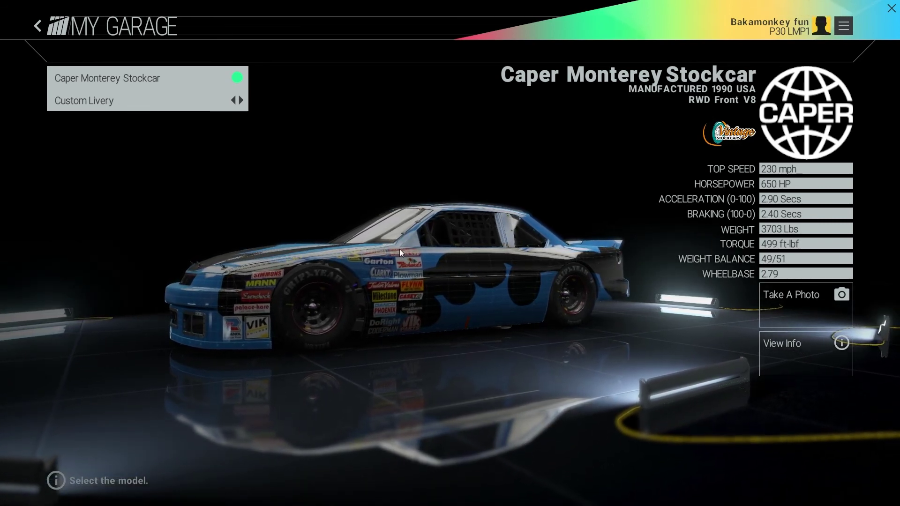
- Examine the custom livery on both sides and the rear of the Caper Monterey Stockcar in photo mode
{"action": "left_click", "coordinate": [781, 294]}
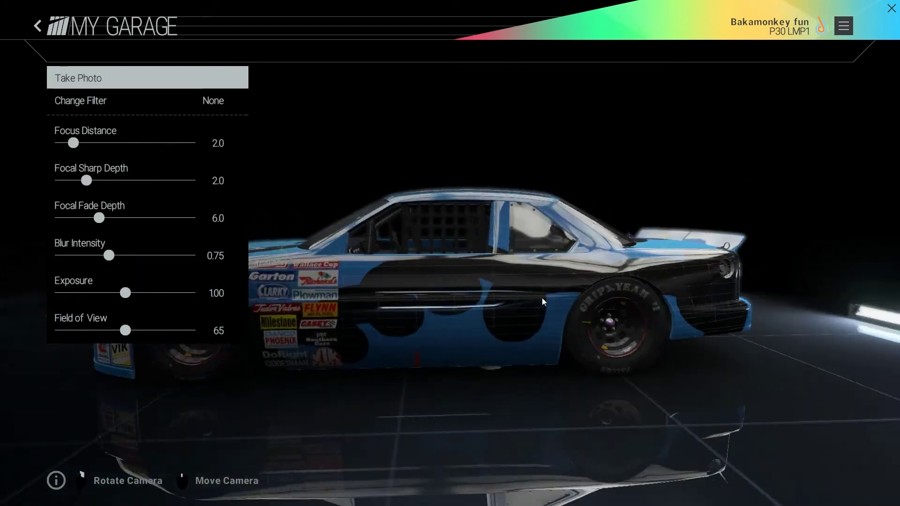
{"action": "left_click_drag", "start_coordinate": [542, 298], "coordinate": [581, 282]}
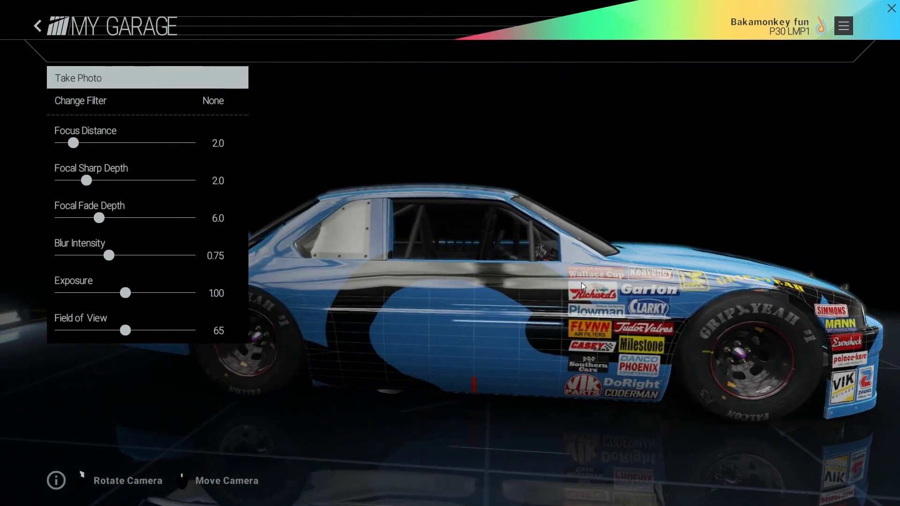
{"action": "left_click_drag", "start_coordinate": [416, 260], "coordinate": [598, 252]}
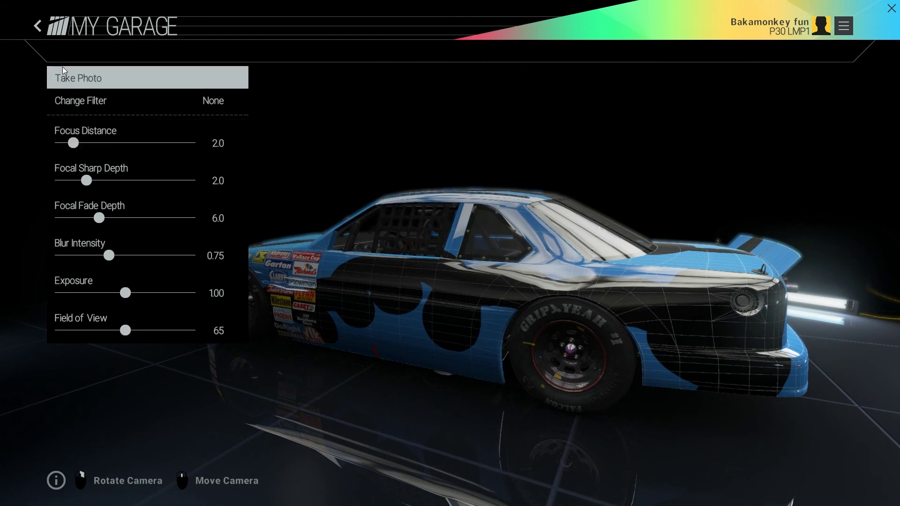